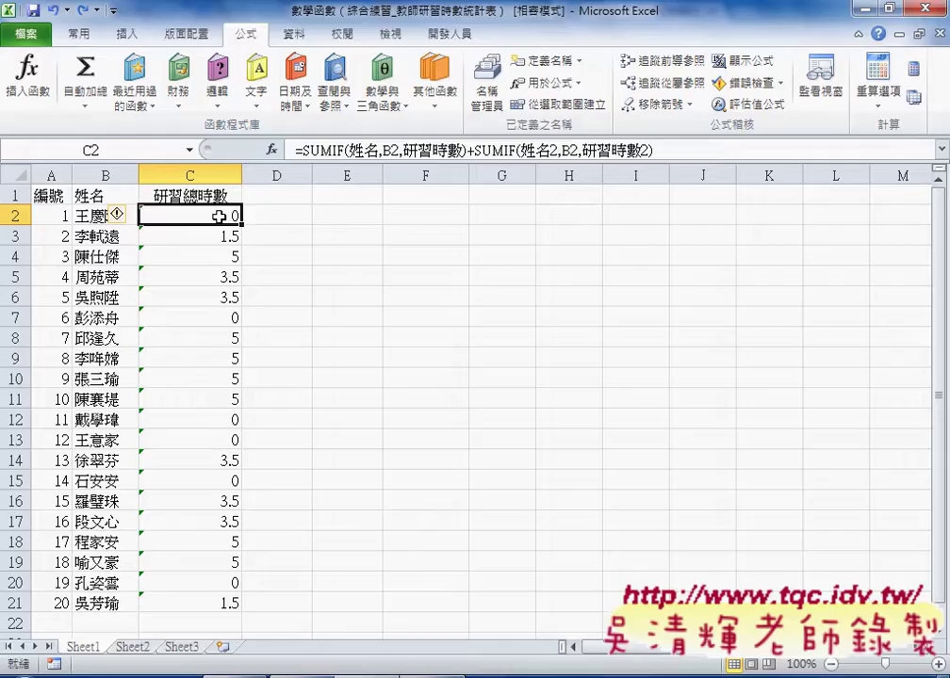
Select the SUMIF totals in C2:C21 and bring up their Format Cells (儲存格格式) dialog.
drag(194, 213, 190, 607)
right_click(204, 295)
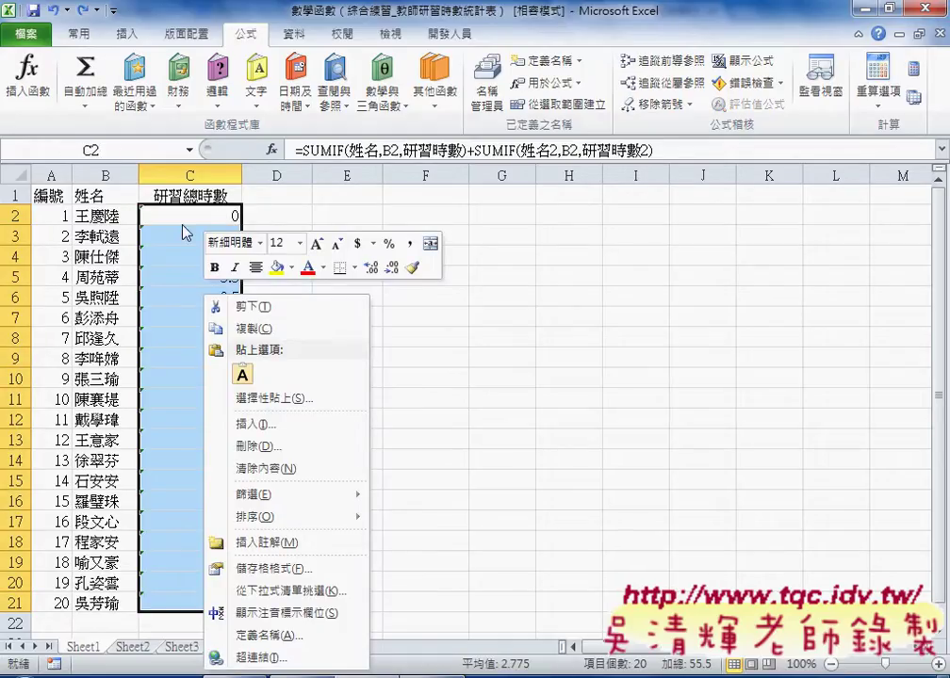
click(304, 571)
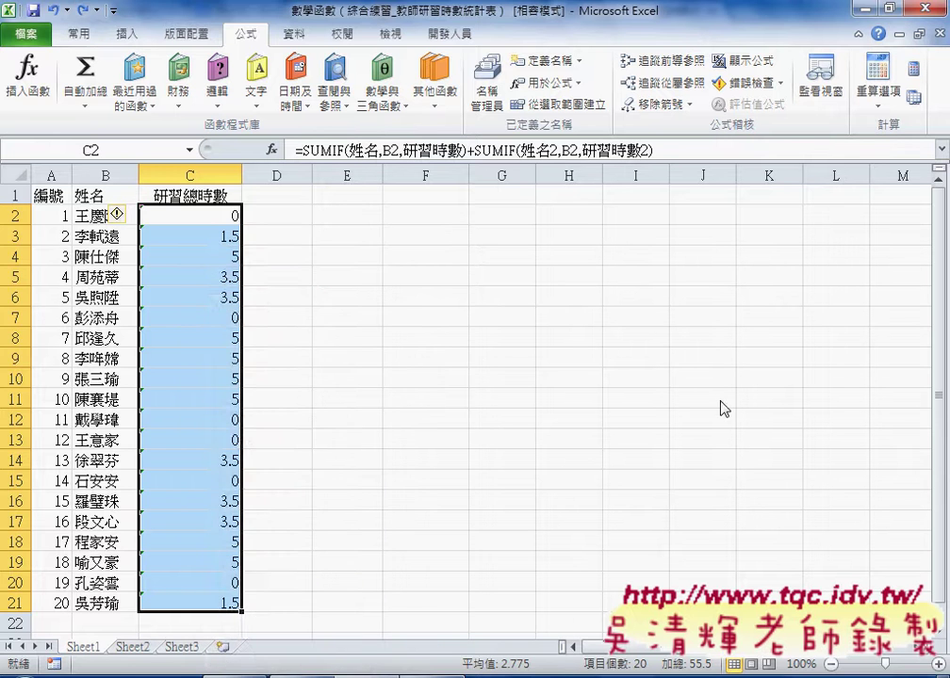
drag(444, 292, 694, 198)
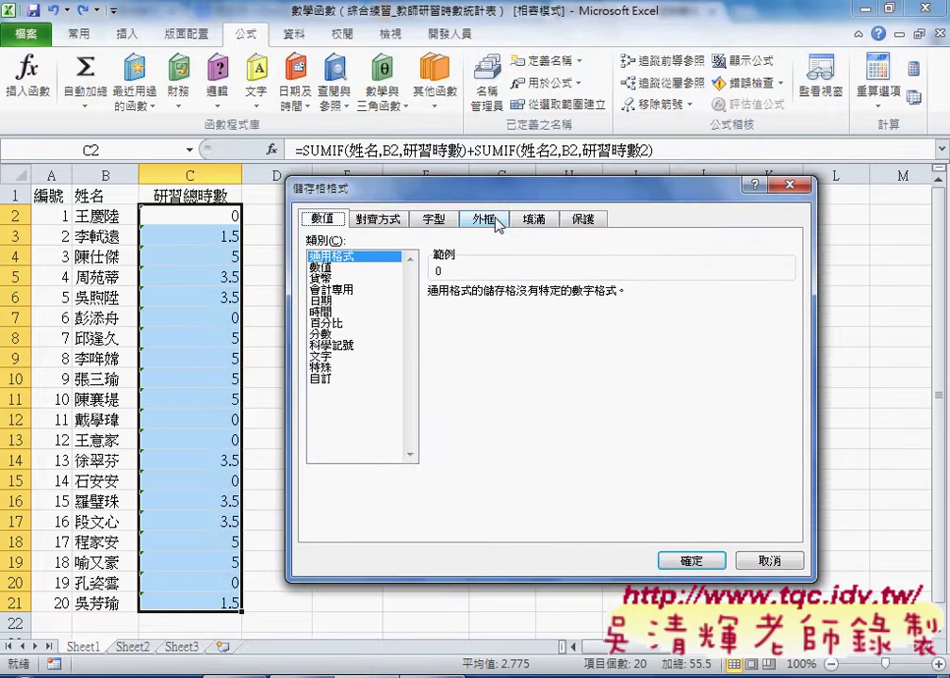
On the 保護 tab, check both 鎖定 (Locked) and 隱藏 (Hidden) for C2:C21 and apply.
click(593, 222)
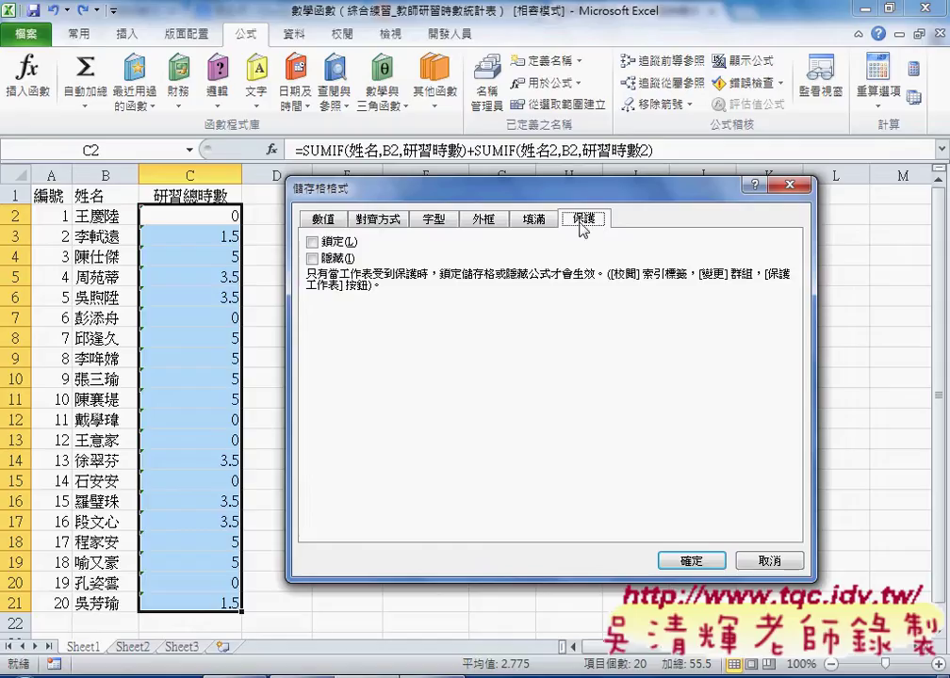
click(340, 246)
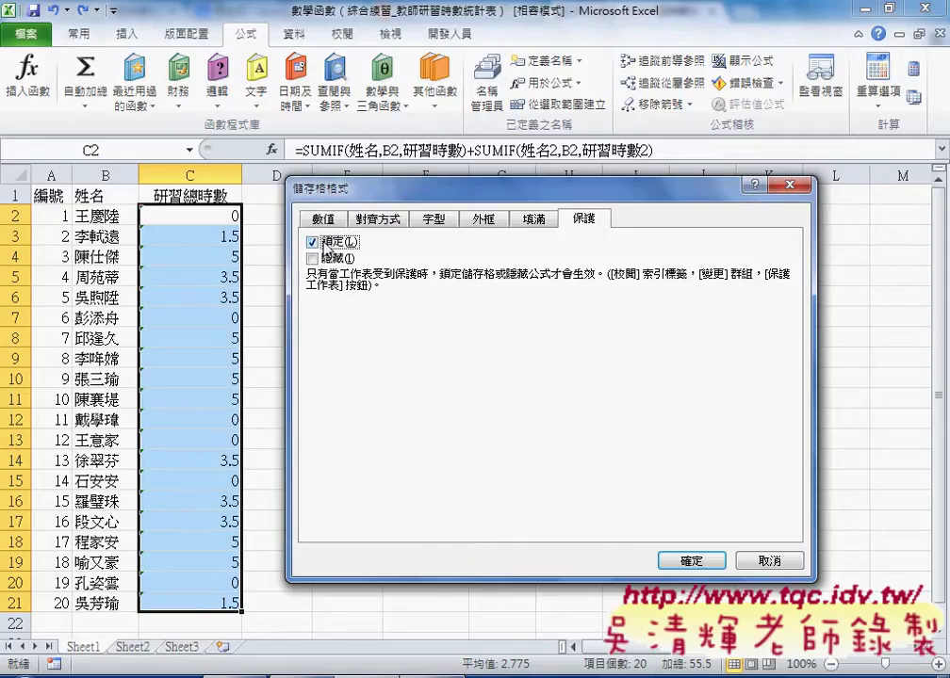
click(313, 259)
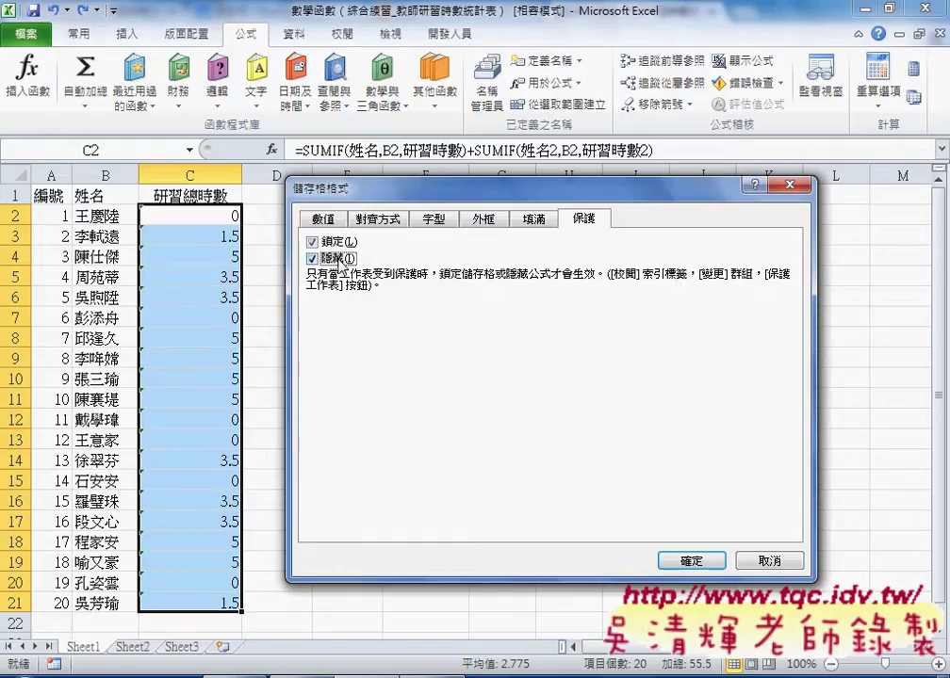
click(704, 561)
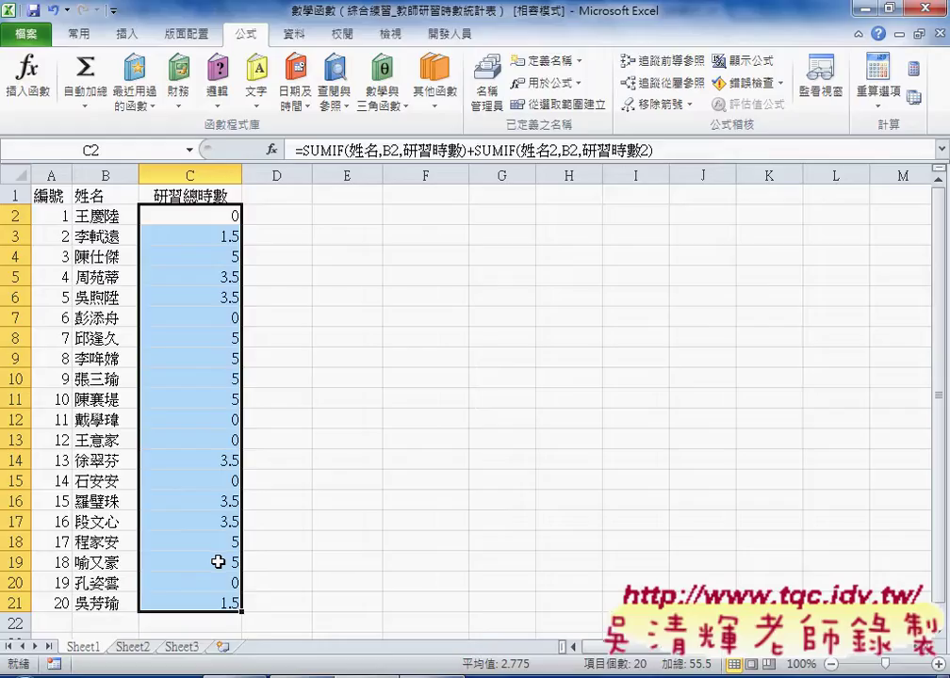
Protect Sheet1 via 校閱 > 保護工作表, leaving the password blank.
click(347, 38)
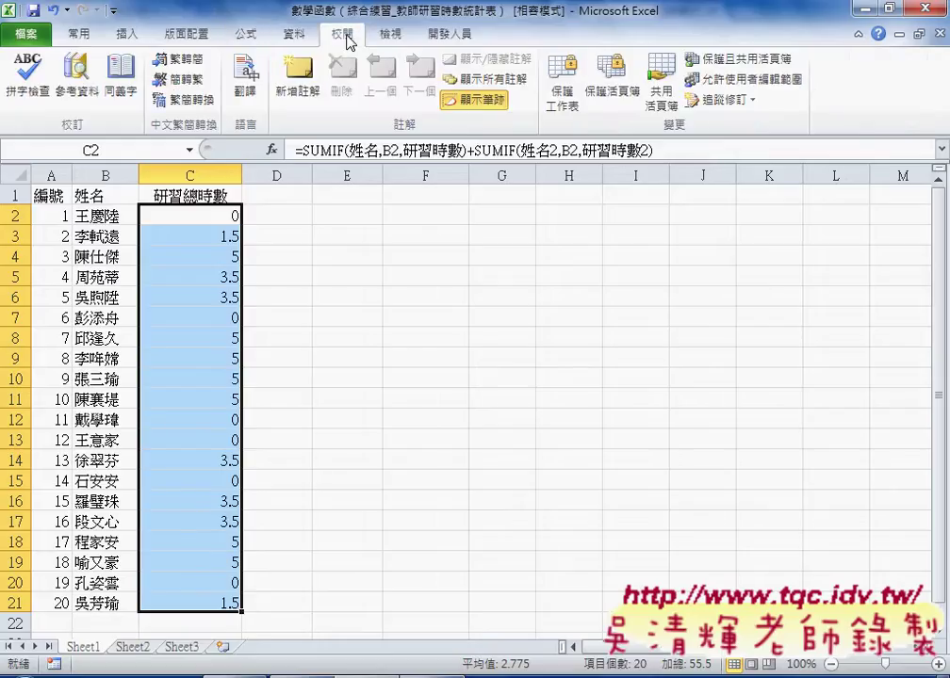
click(566, 94)
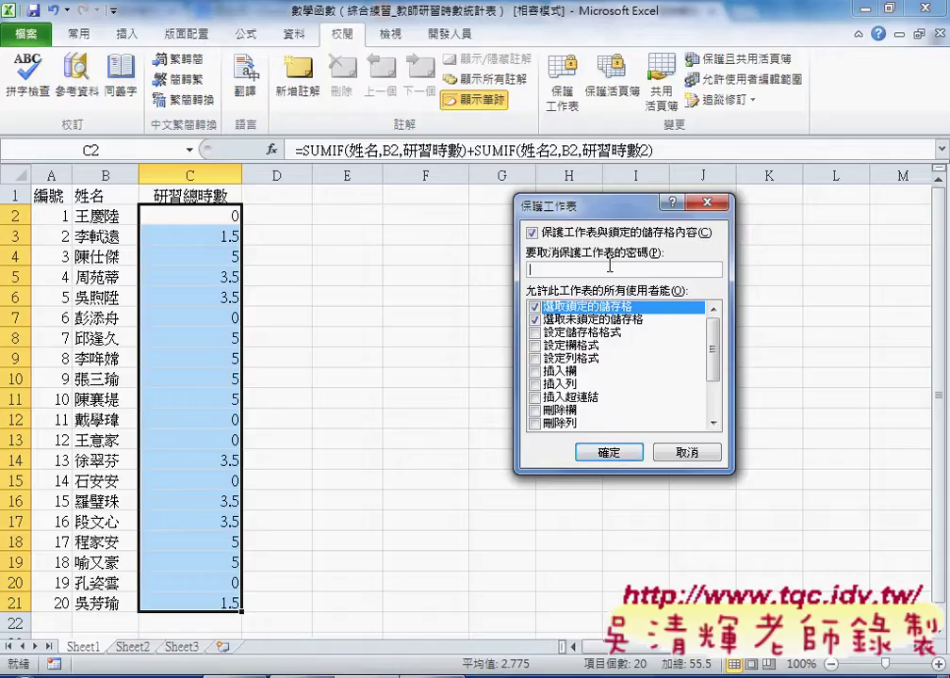
click(614, 453)
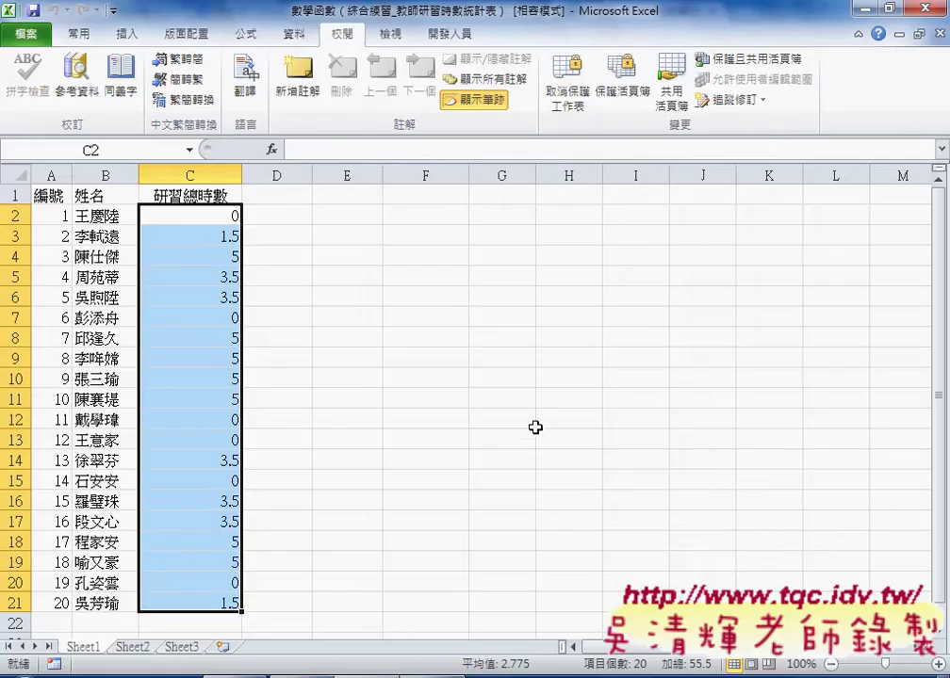
Unprotect Sheet1, then protect it again with a password entered and confirmed.
click(563, 102)
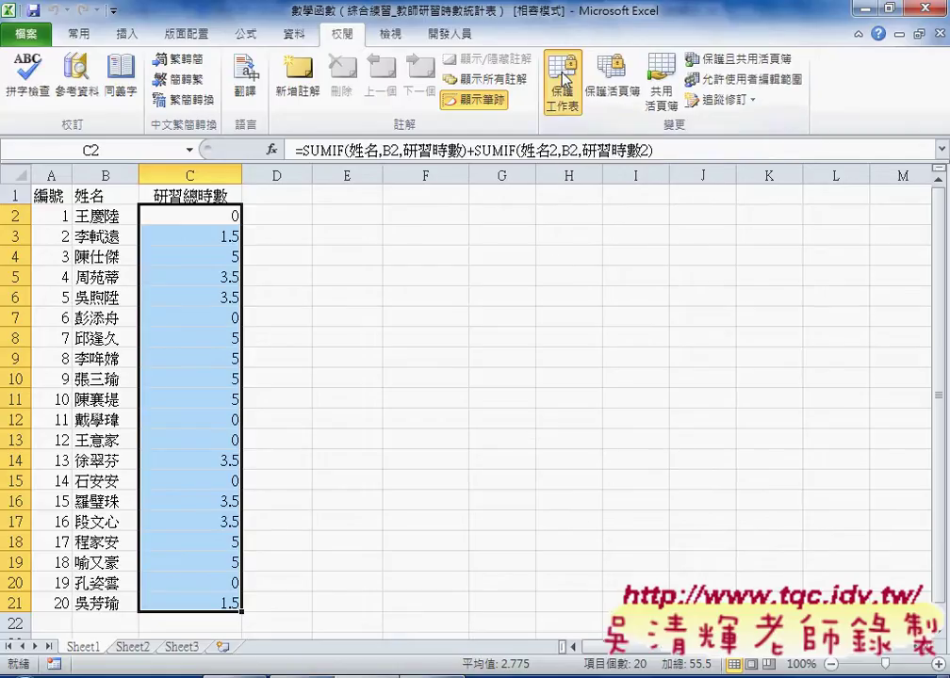
click(562, 89)
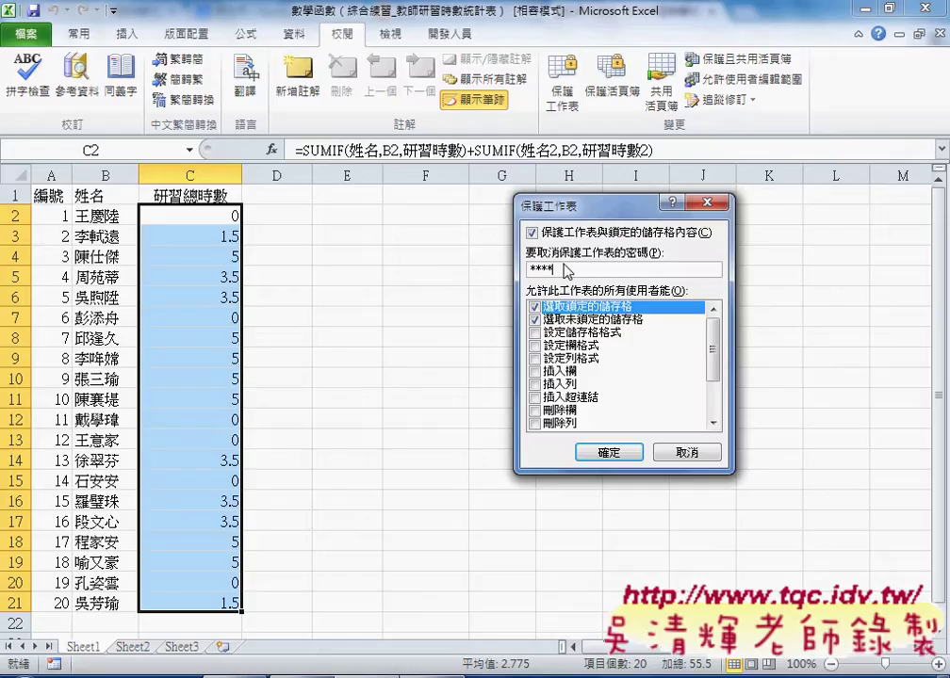
click(597, 451)
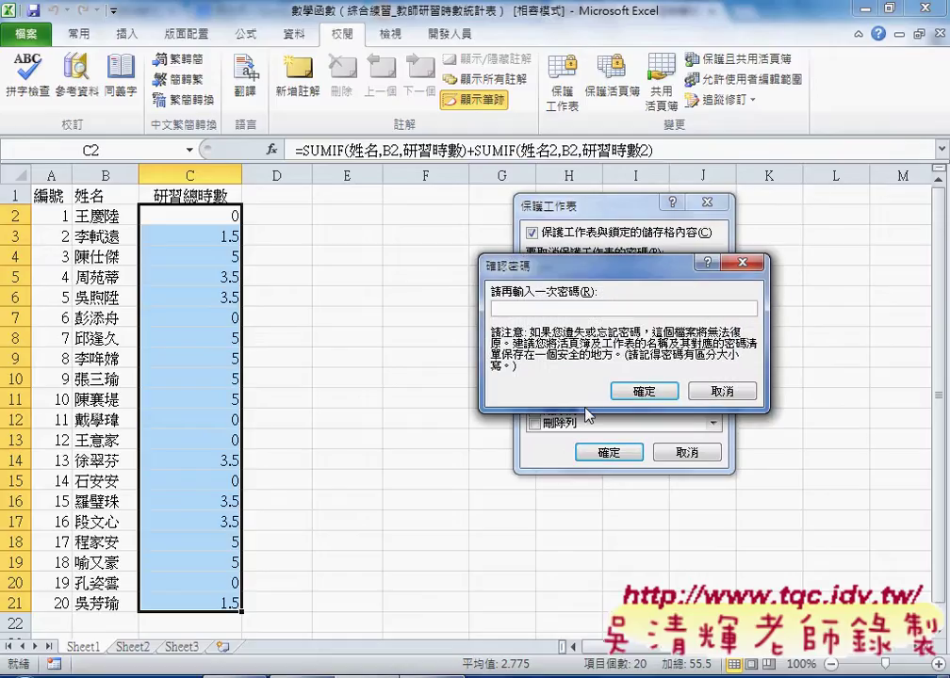
key(Return)
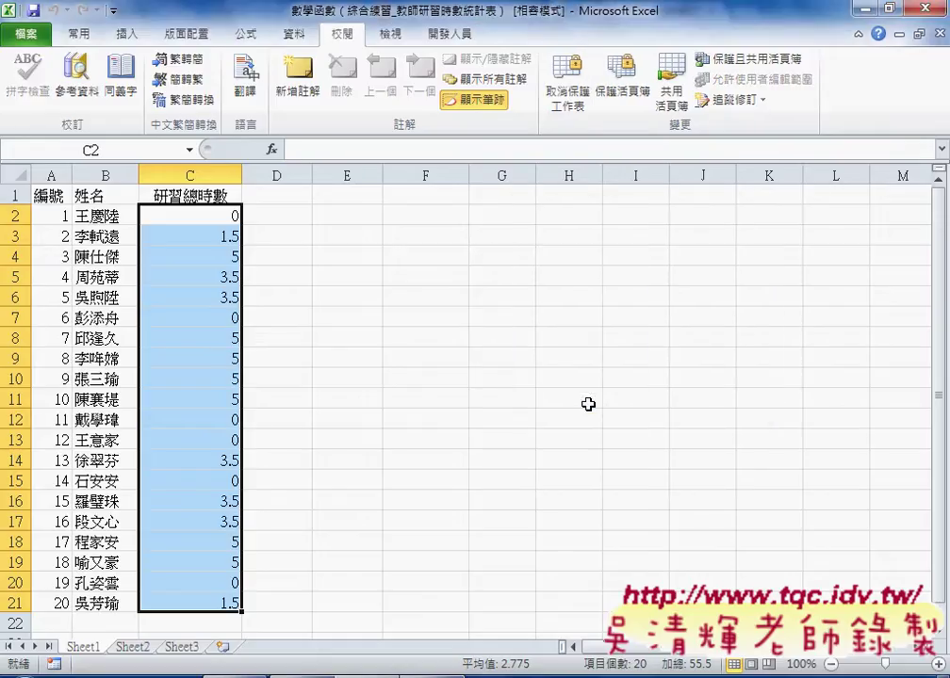
click(573, 97)
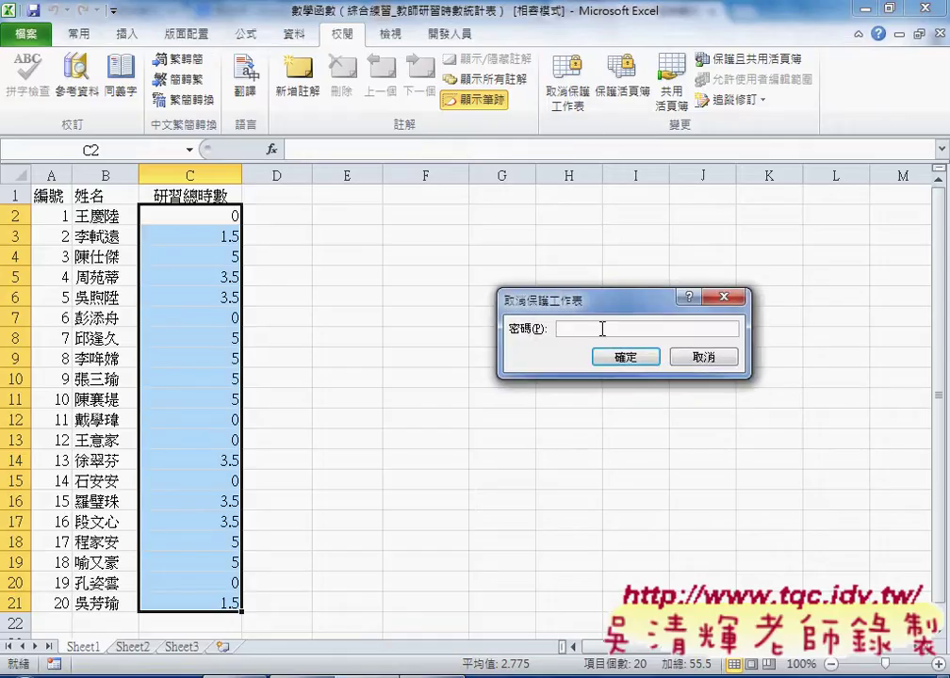
key(Return)
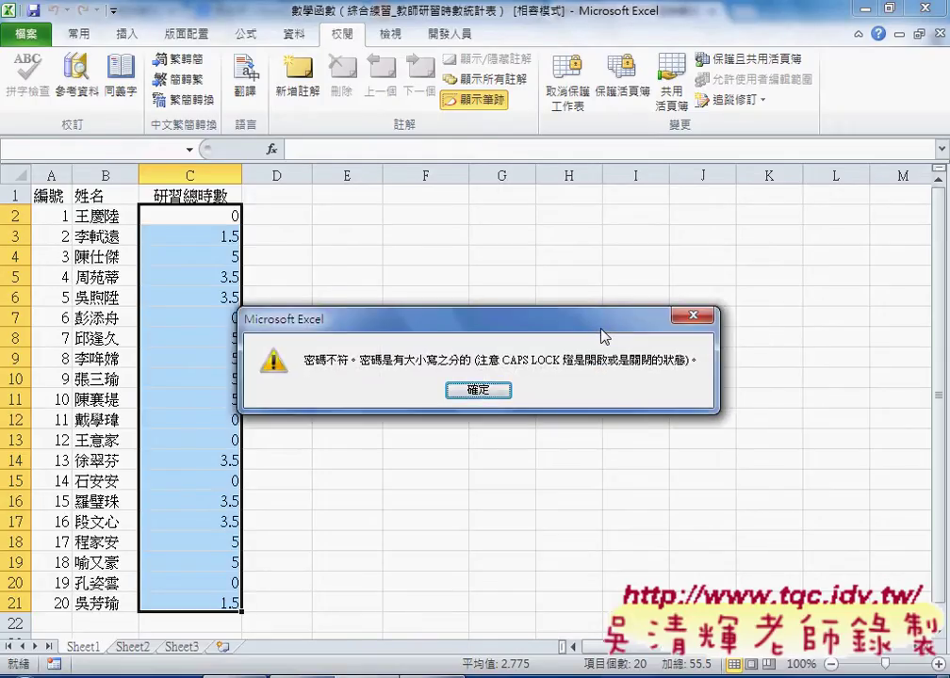
click(442, 392)
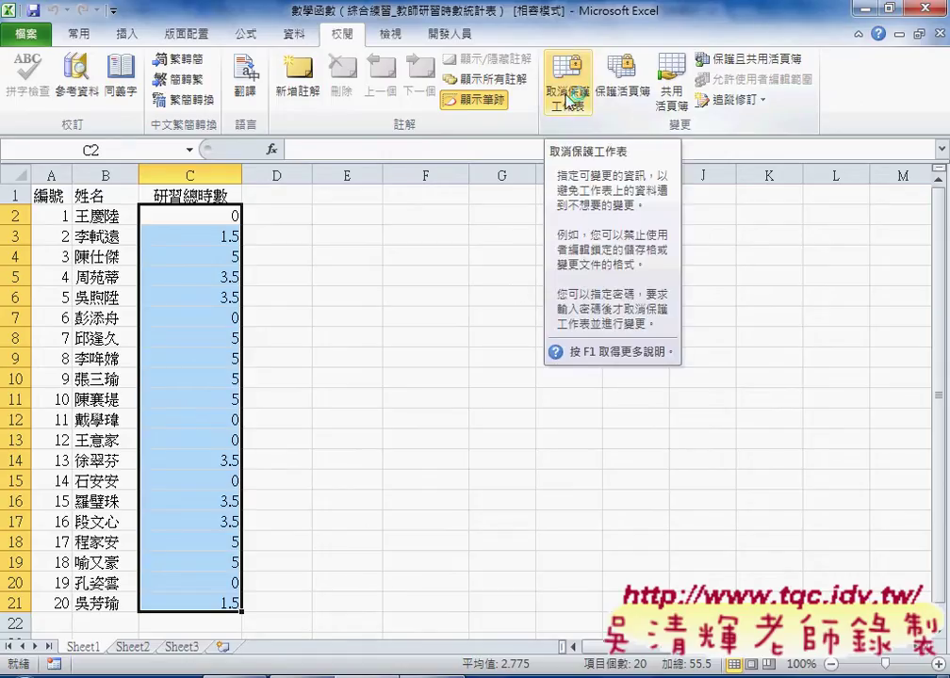
click(434, 281)
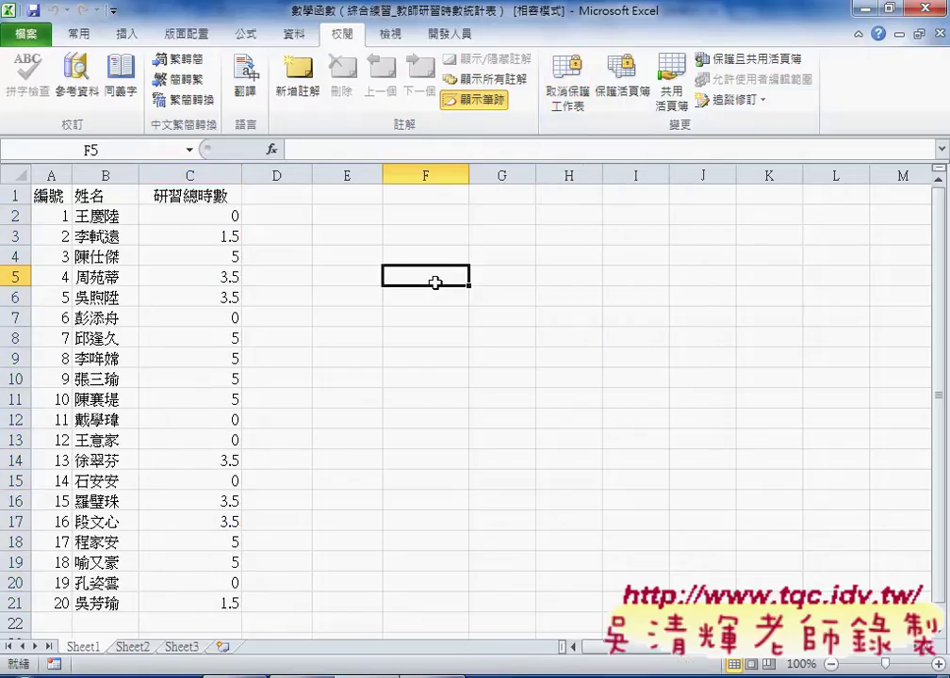
click(207, 219)
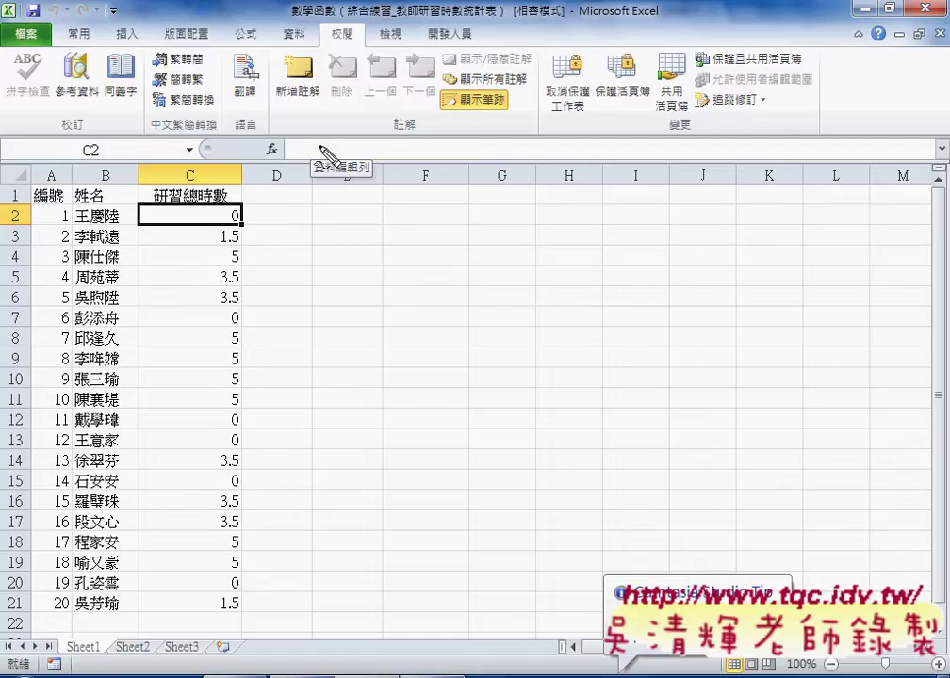
mouse_move(412, 162)
mouse_down()
mouse_move(288, 139)
mouse_move(401, 169)
mouse_move(382, 156)
mouse_up()
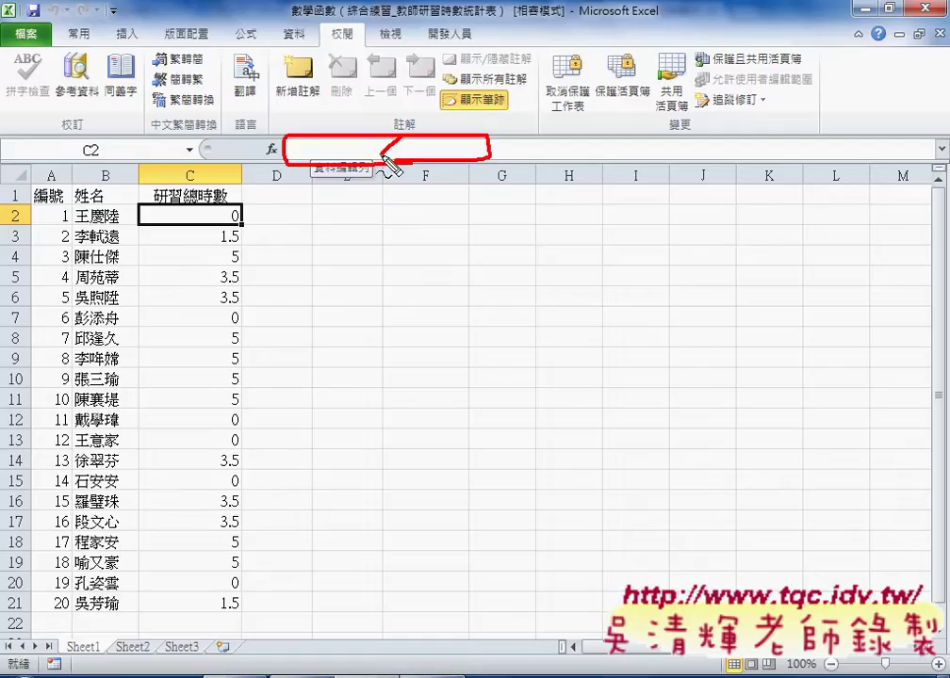
key(Escape)
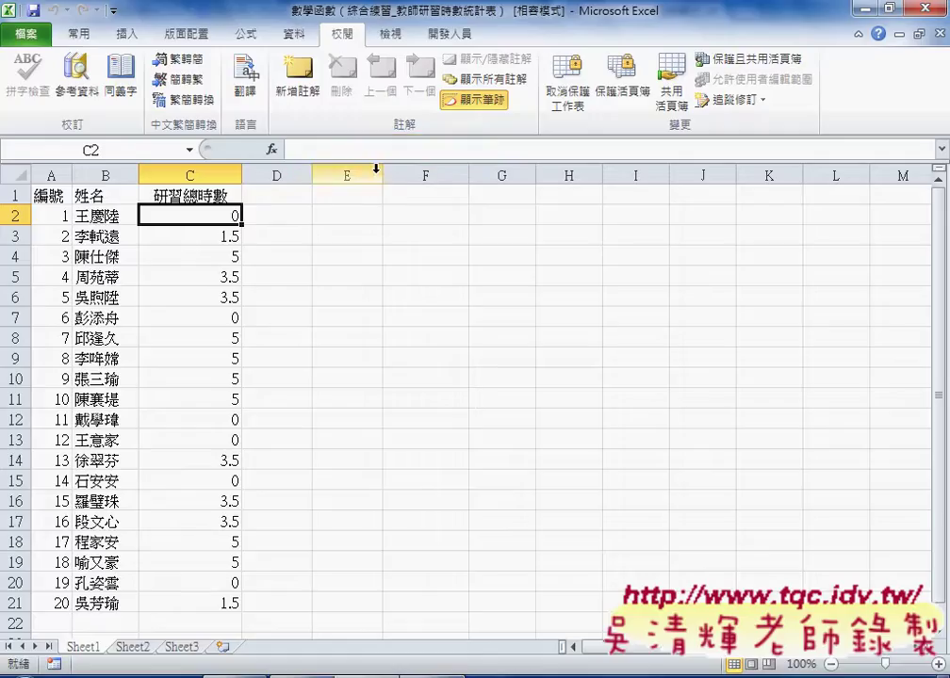
double_click(215, 218)
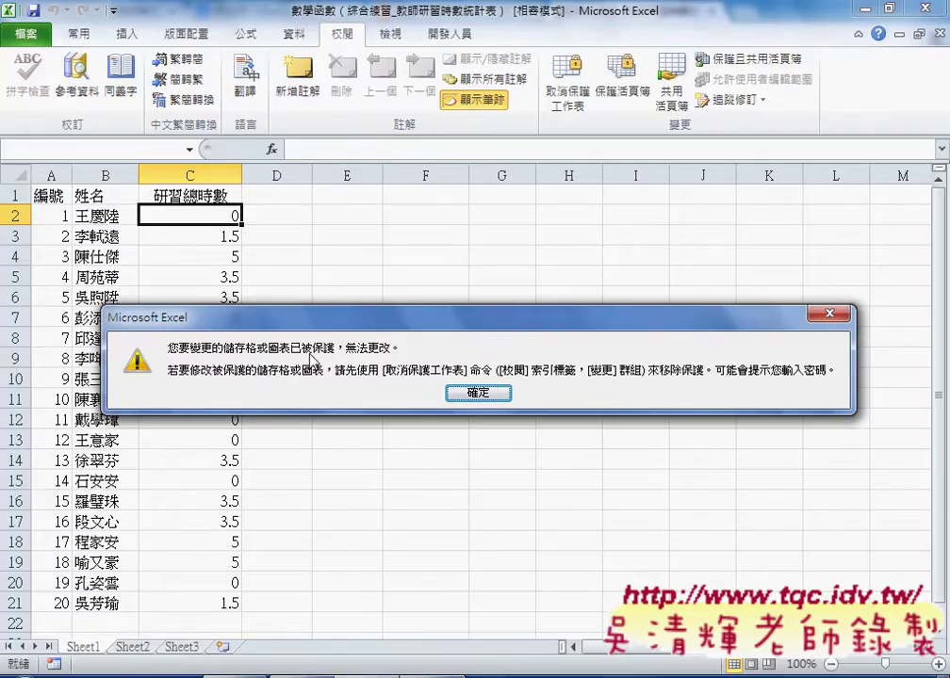
click(478, 392)
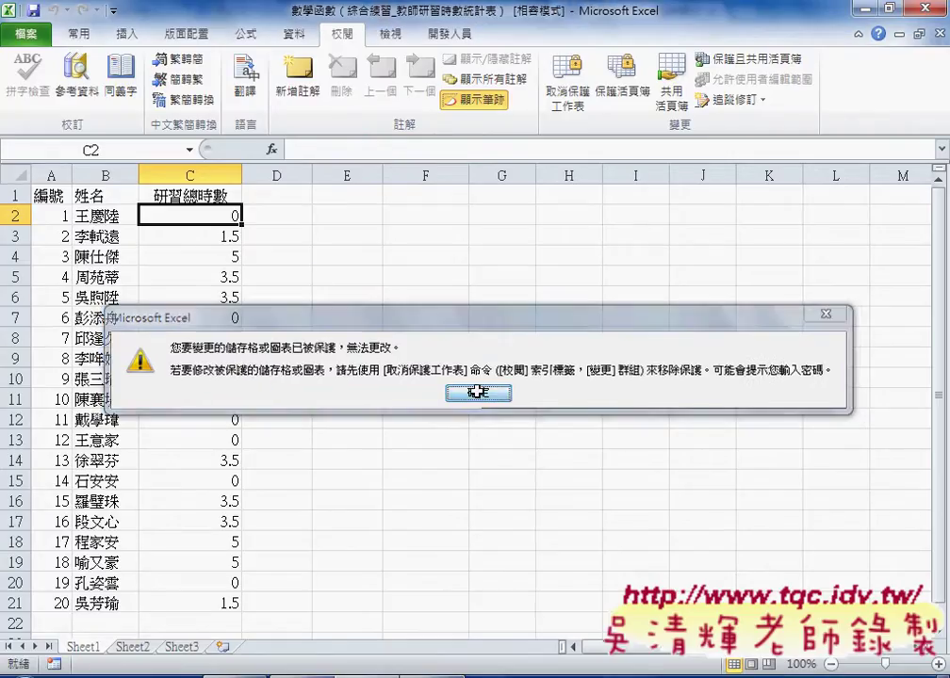
click(280, 212)
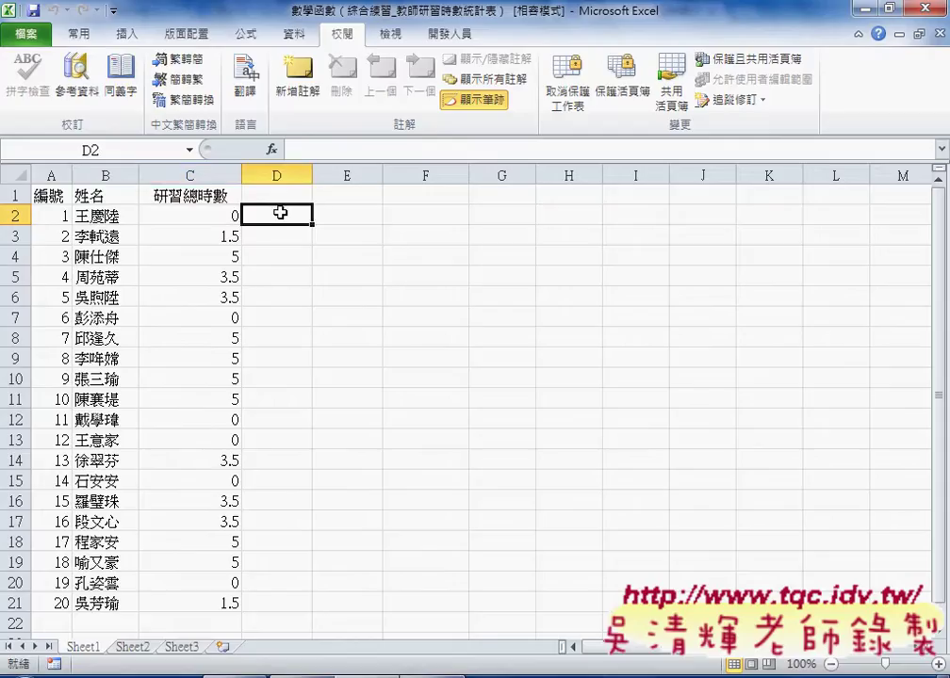
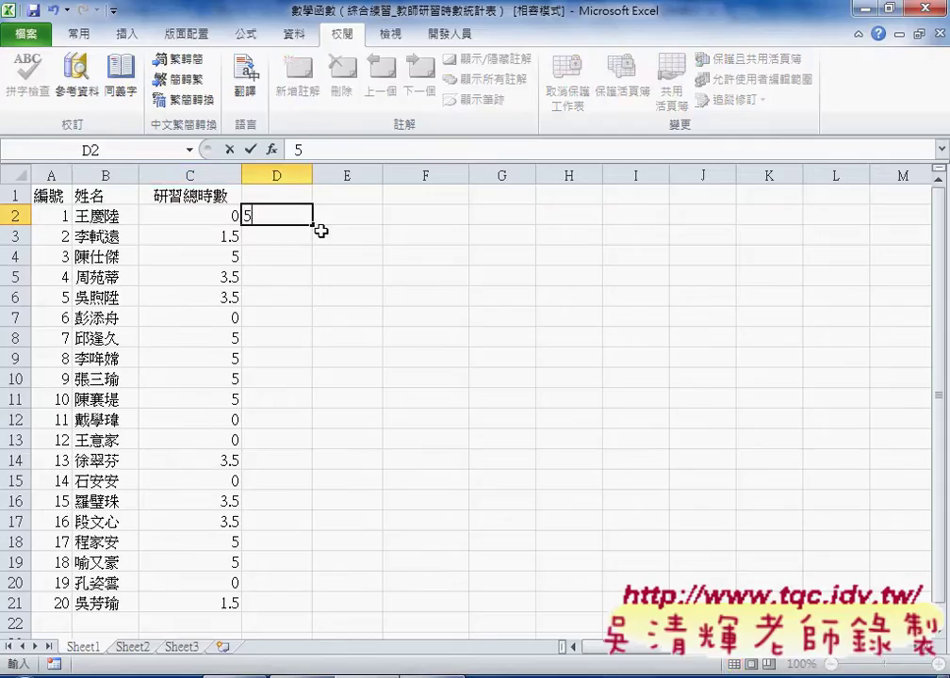
key(Return)
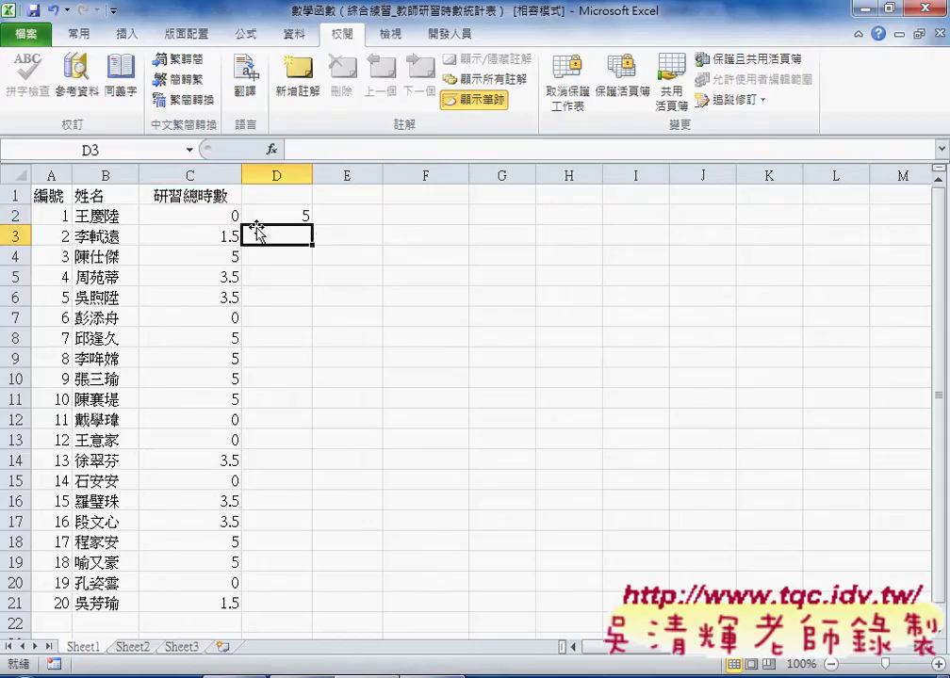
double_click(181, 214)
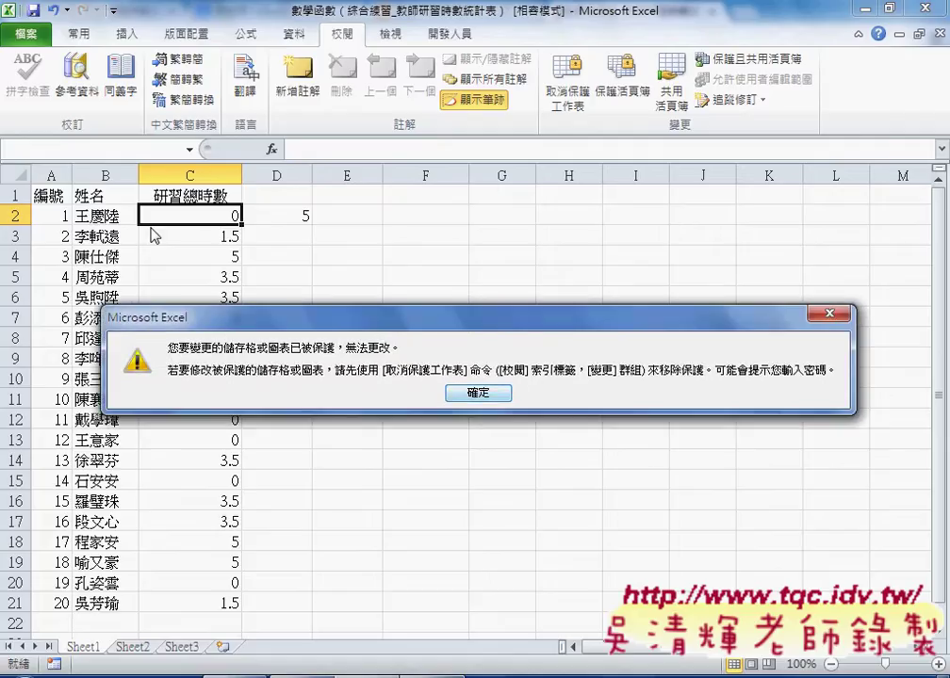
click(485, 394)
click(290, 219)
key(Delete)
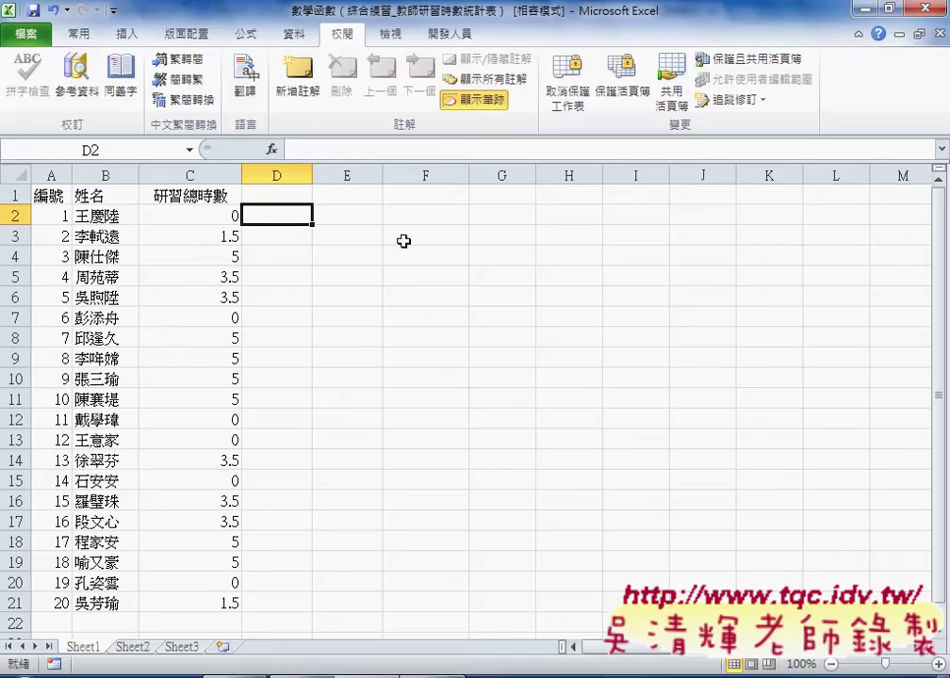
click(569, 92)
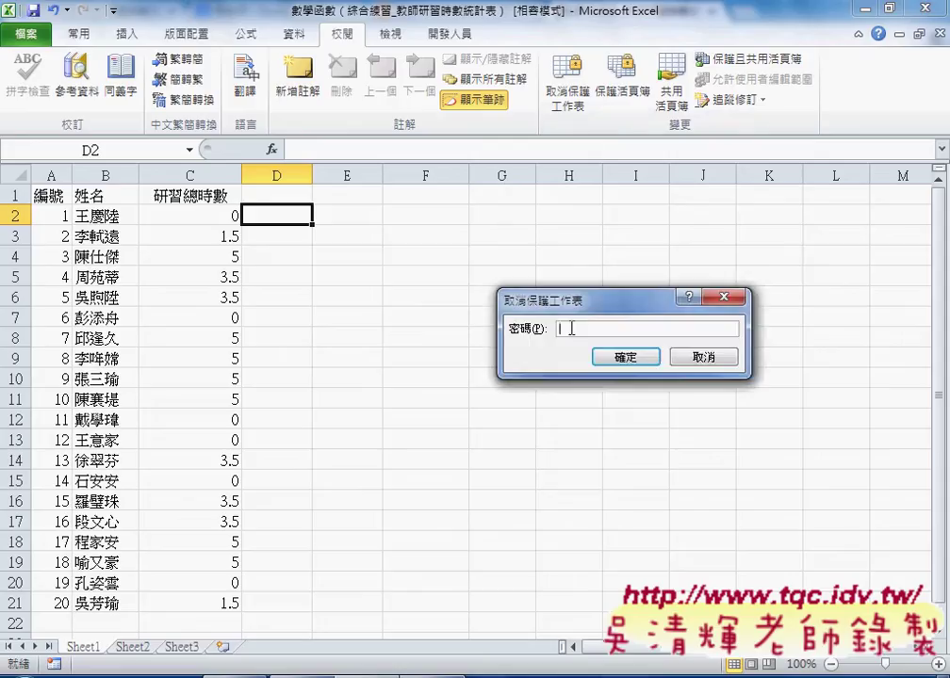
drag(583, 301, 436, 288)
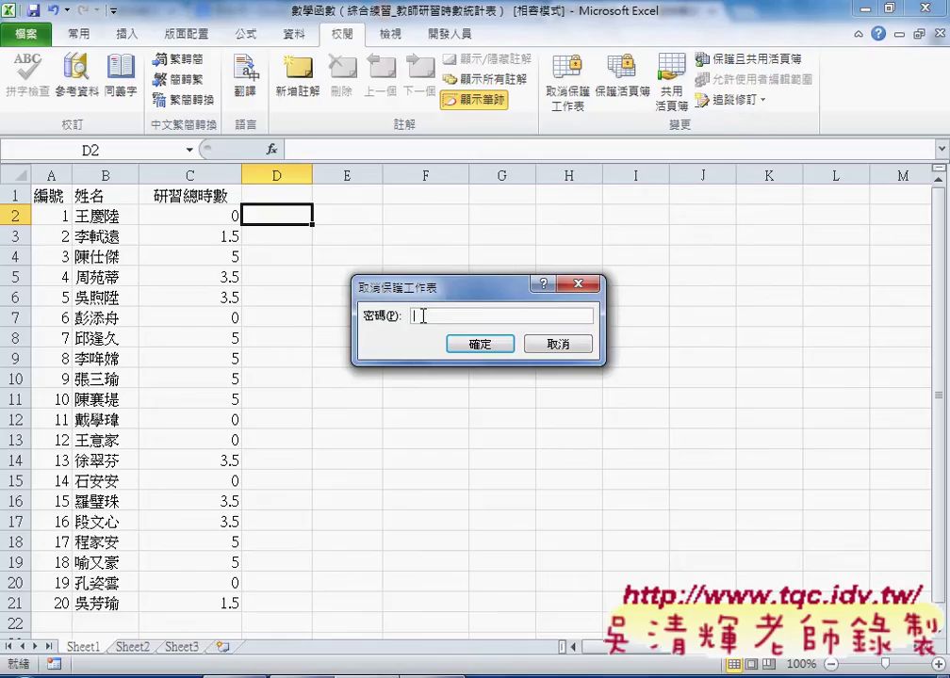
text(12)
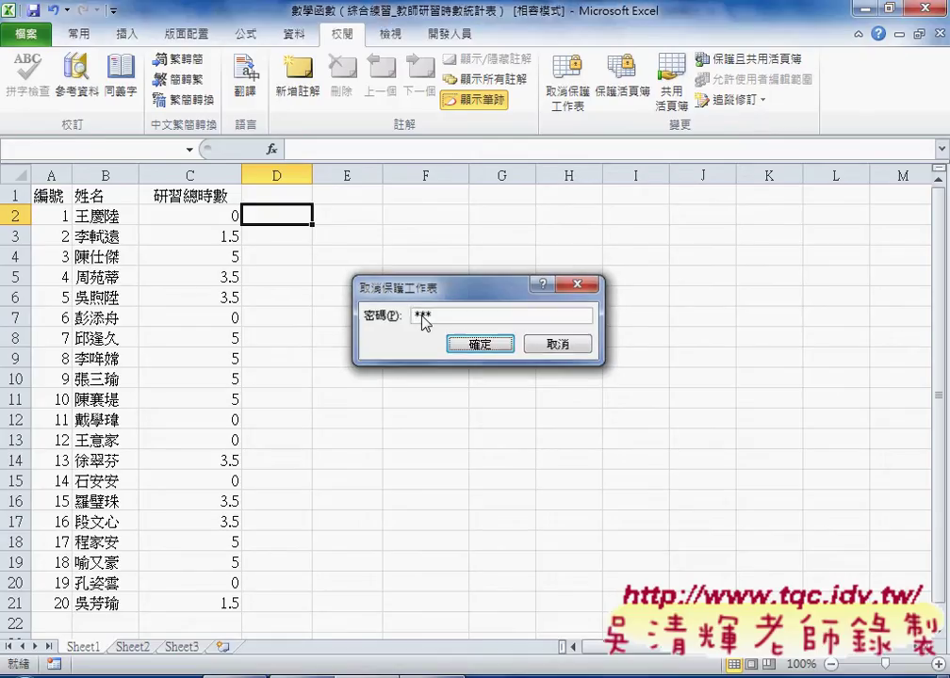
key(Return)
click(477, 389)
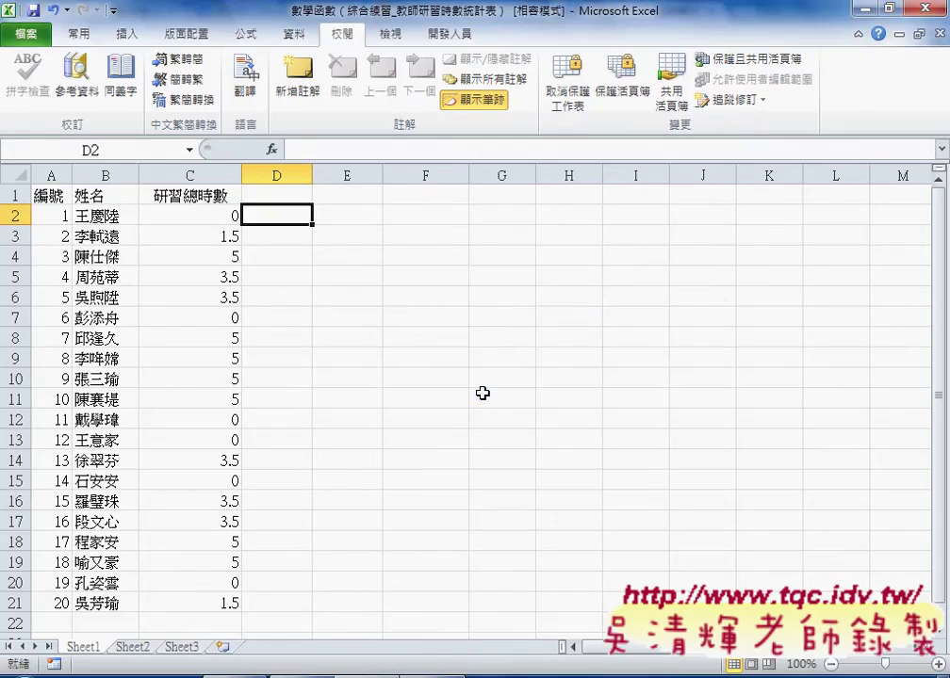
click(562, 107)
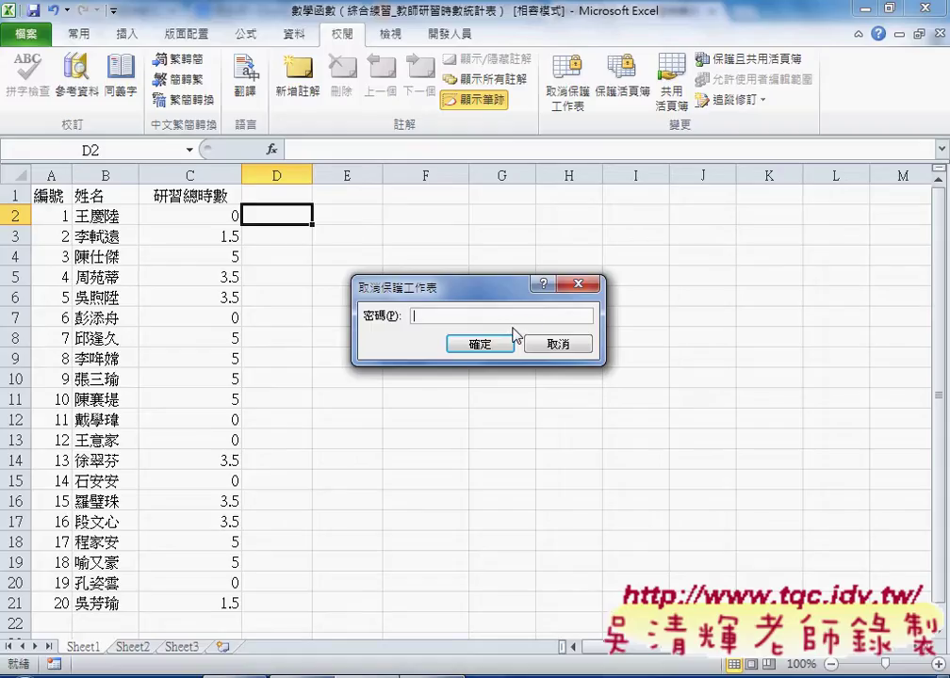
click(476, 346)
click(481, 401)
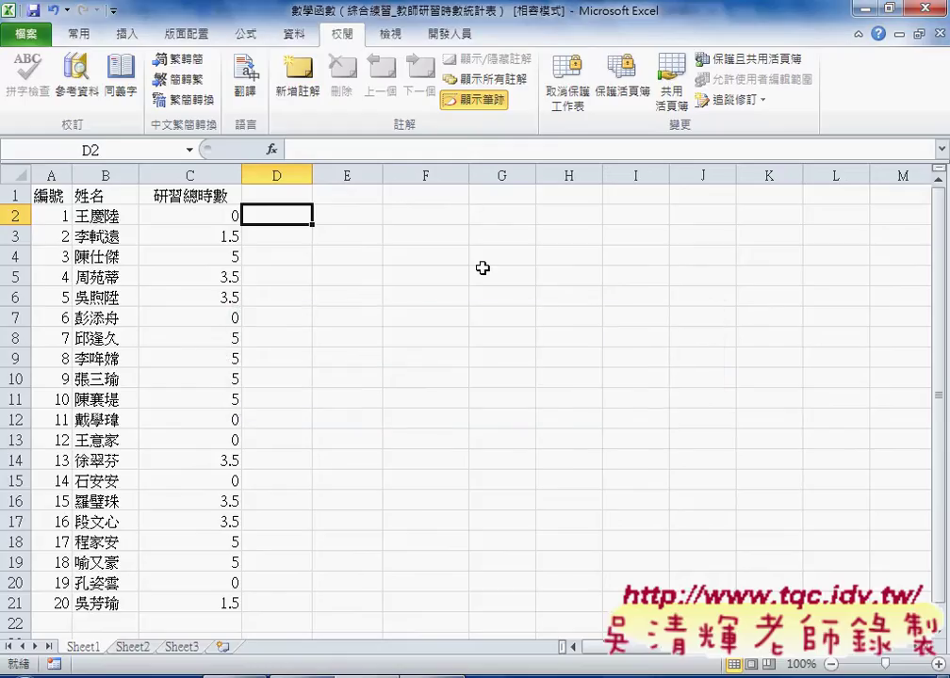